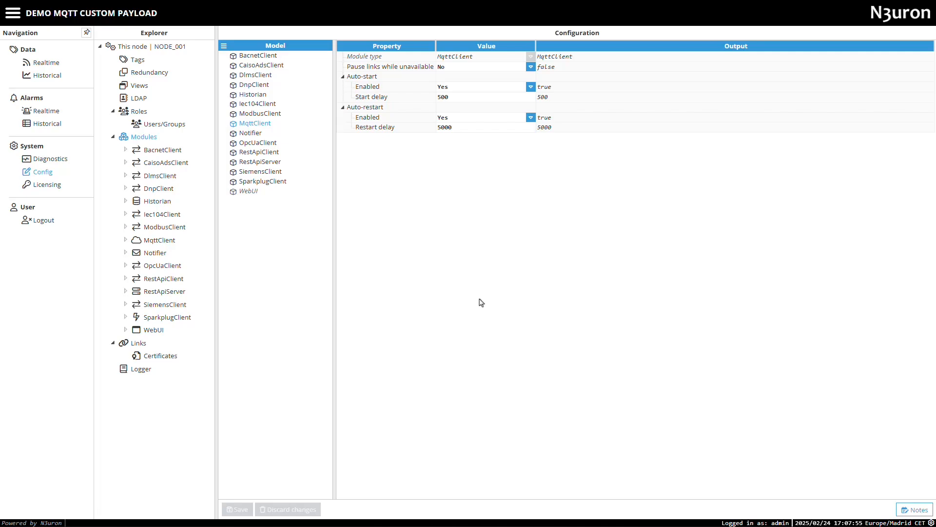
Step: Examine the realtime tags of plant PVG001, including the KPI_VG, PST_01 inverter, KPI_ST and WST groups
{"action": "left_click", "coordinate": [25, 64]}
{"action": "left_click", "coordinate": [136, 84]}
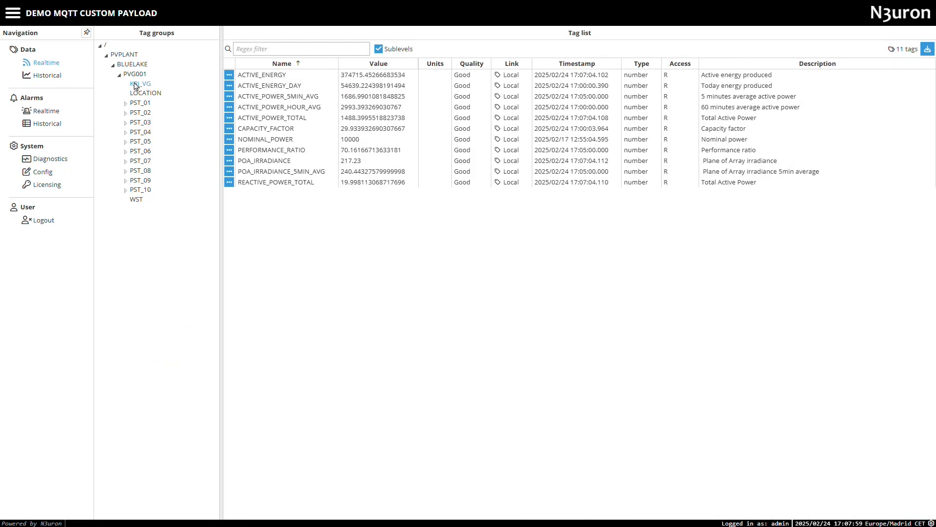
{"action": "left_click", "coordinate": [140, 103]}
{"action": "left_click", "coordinate": [126, 103]}
{"action": "left_click", "coordinate": [143, 113]}
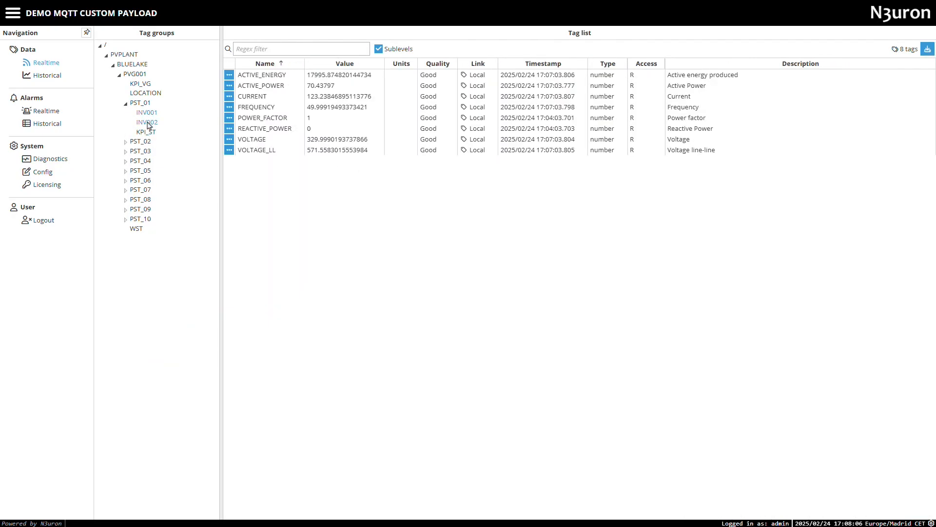
{"action": "left_click", "coordinate": [147, 133]}
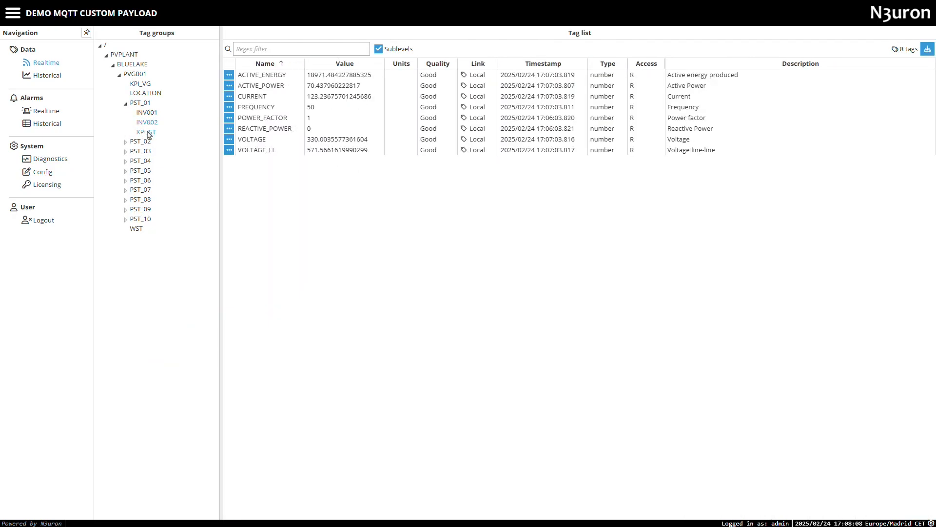
{"action": "left_click", "coordinate": [136, 229]}
{"action": "left_click", "coordinate": [134, 75]}
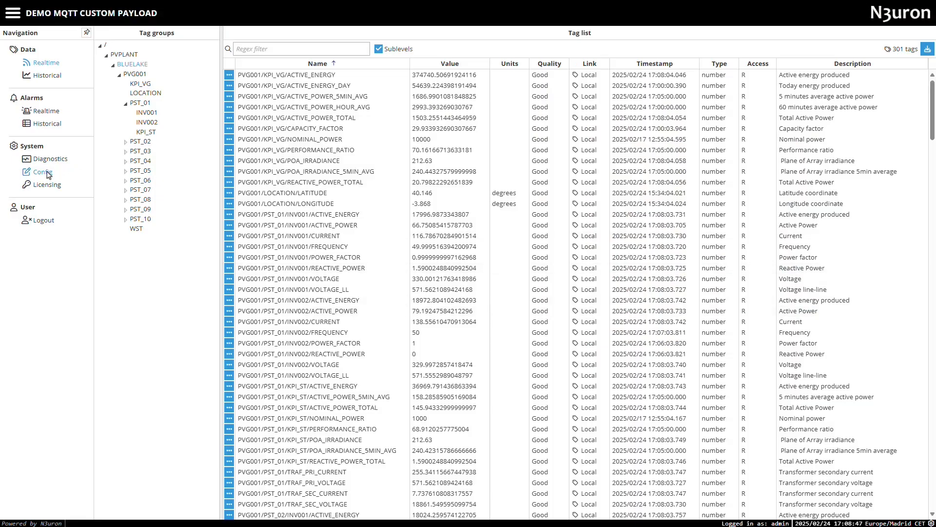
Step: Create a new publisher named Pub_Custom under the mosquitto connection in the MqttClient module configuration
{"action": "left_click", "coordinate": [43, 172]}
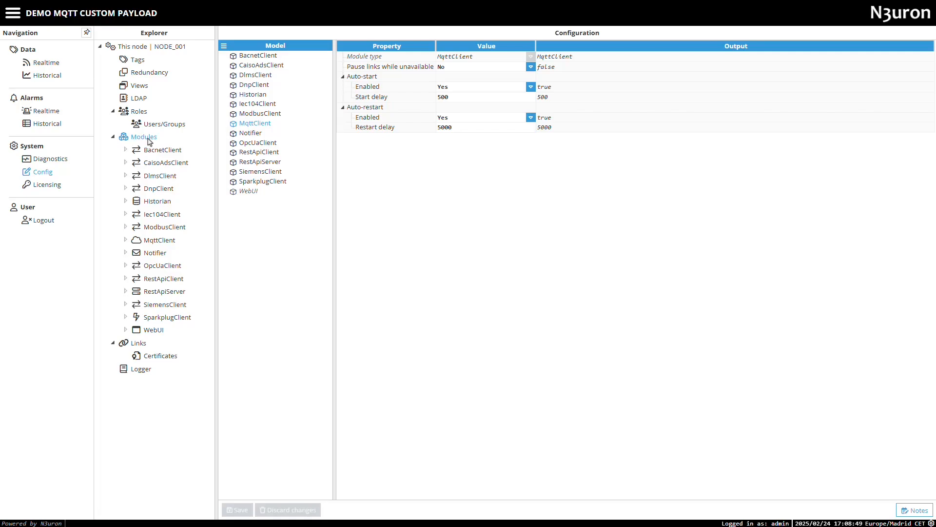
{"action": "left_click", "coordinate": [159, 244]}
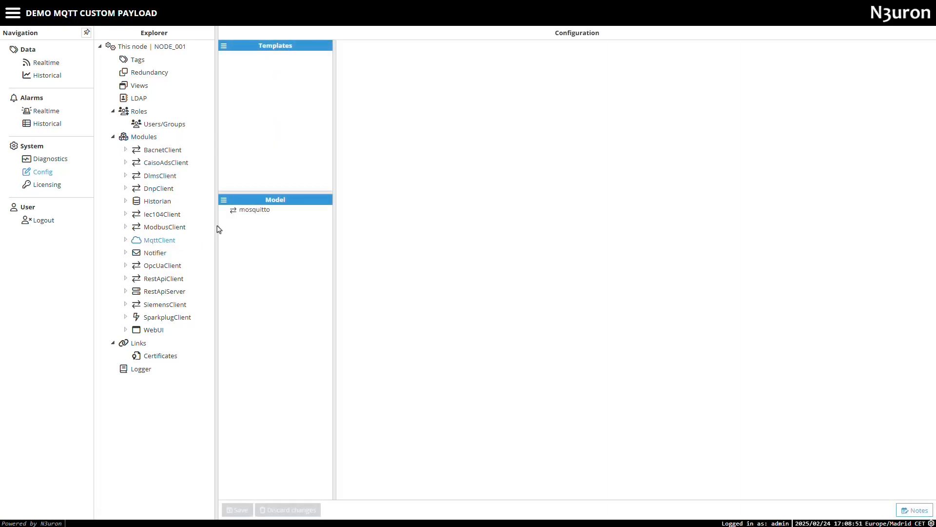
{"action": "left_click", "coordinate": [248, 210]}
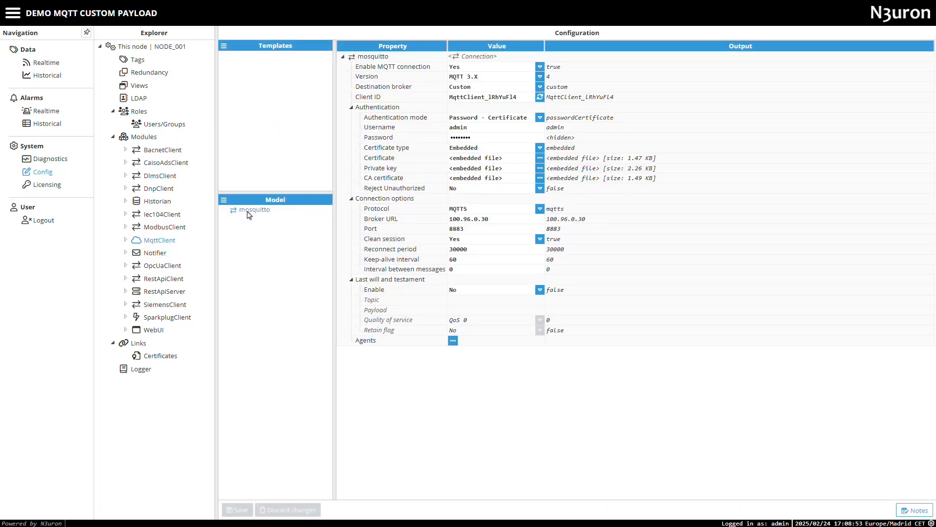
{"action": "right_click", "coordinate": [248, 215]}
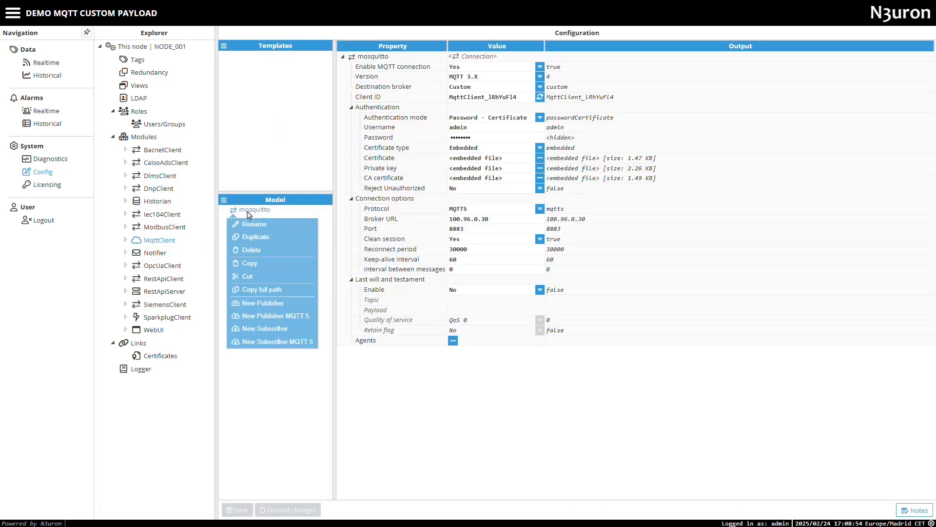
{"action": "left_click", "coordinate": [258, 303]}
{"action": "type", "text": "Pub_C"}
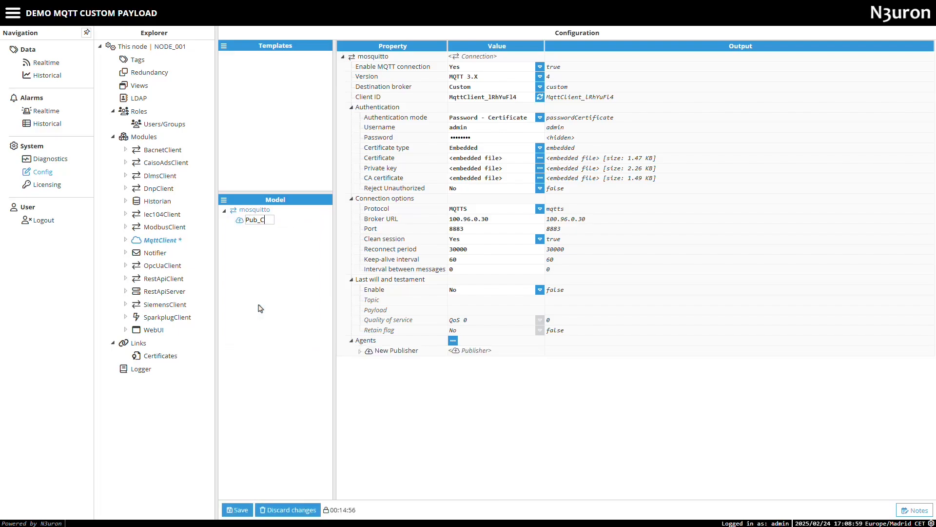
{"action": "type", "text": "ustom"}
{"action": "key", "text": "Return"}
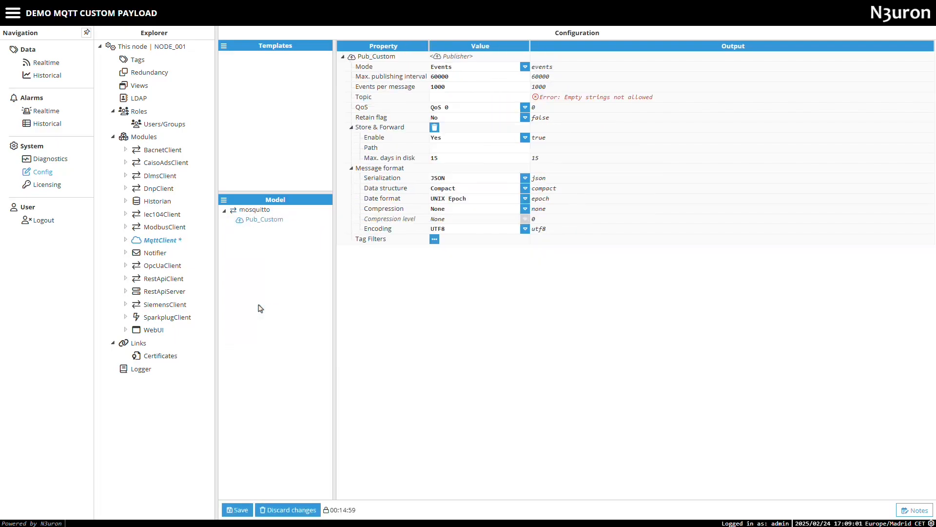
Step: Set the publisher's maximum publishing interval to 5000 and its topic to PVPLANT
{"action": "left_click", "coordinate": [434, 78]}
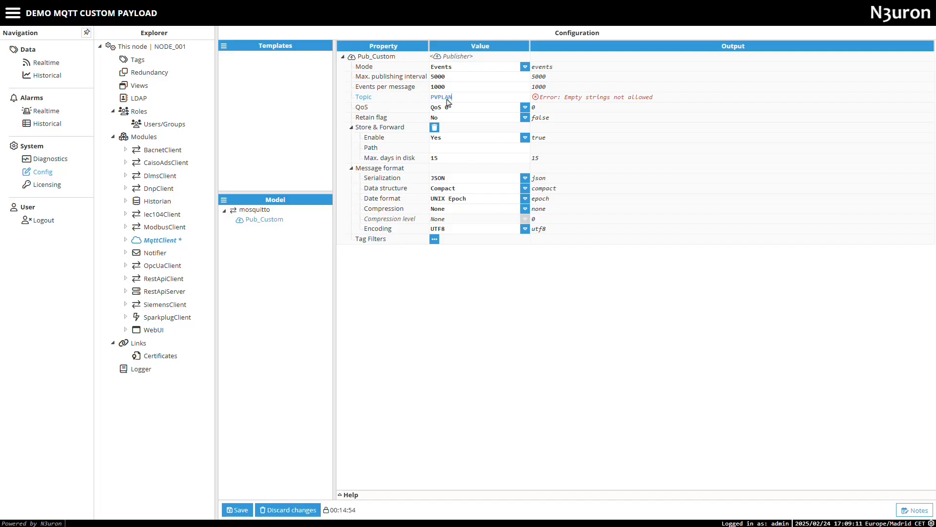
{"action": "left_click", "coordinate": [447, 100]}
{"action": "type", "text": "PVPLANT"}
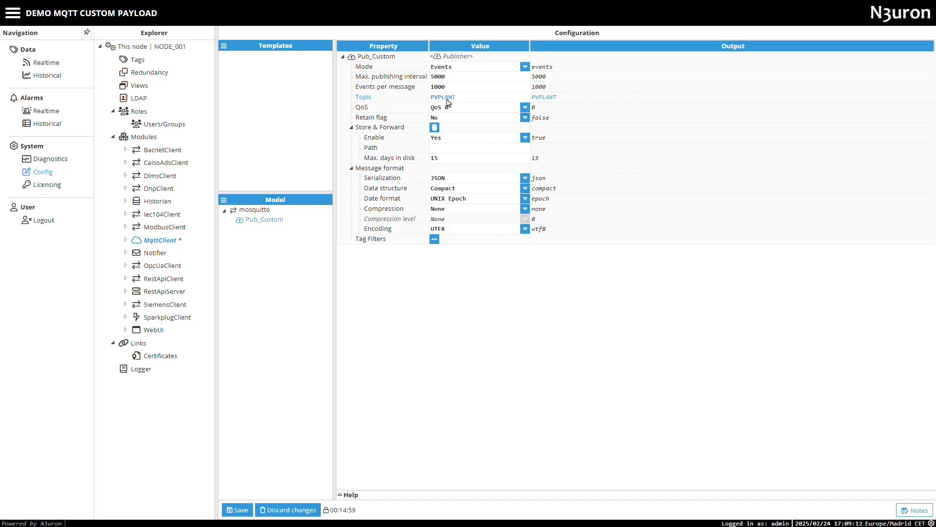
Step: Set the publisher's message serialization to Custom and check the available encoding and compression options
{"action": "left_click", "coordinate": [454, 178]}
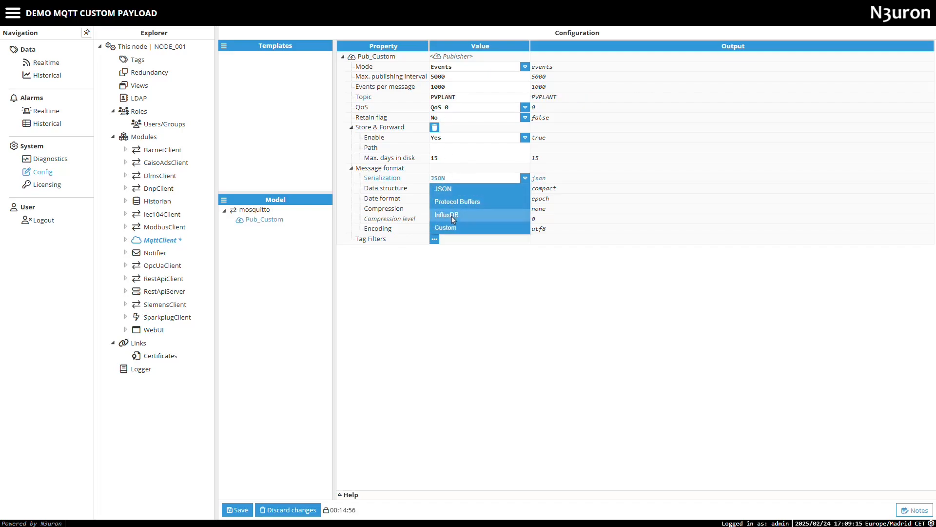
{"action": "left_click", "coordinate": [444, 228]}
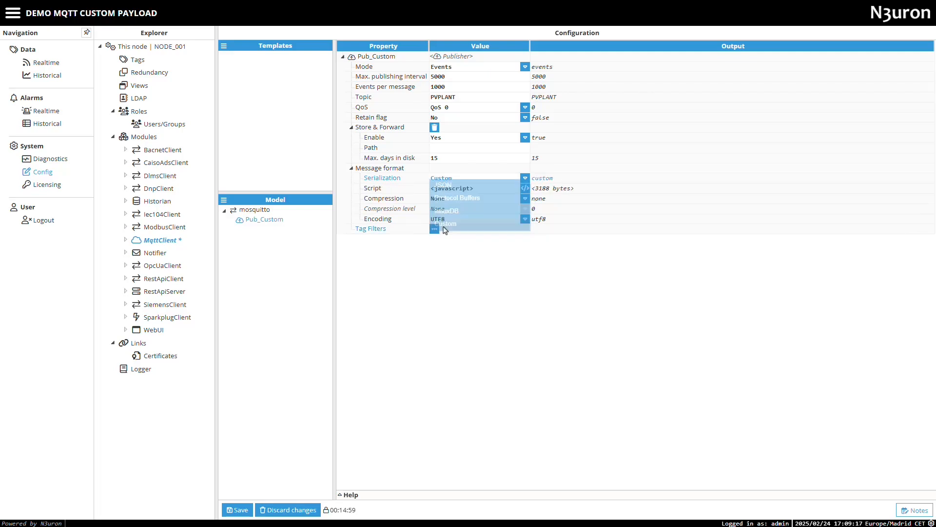
{"action": "left_click", "coordinate": [488, 221]}
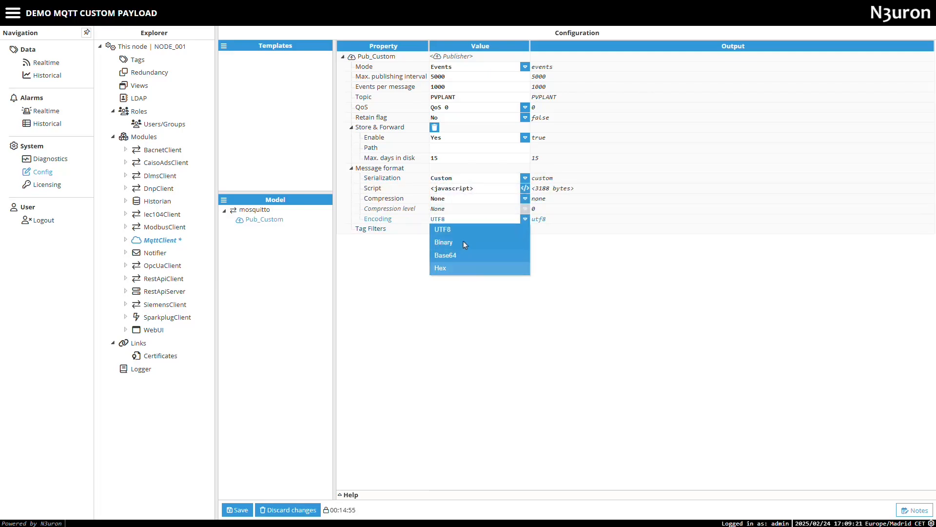
{"action": "left_click", "coordinate": [468, 198]}
{"action": "left_click", "coordinate": [468, 198]}
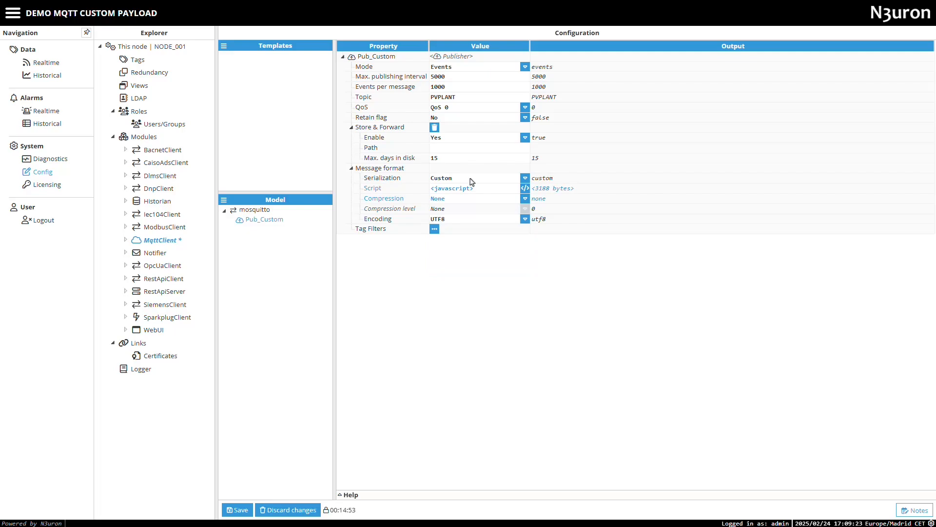
Step: Replace the publisher's entire default JavaScript with the copied script that maps events to tagName, value, quality and timestamp
{"action": "left_click", "coordinate": [525, 188]}
{"action": "left_click", "coordinate": [348, 296]}
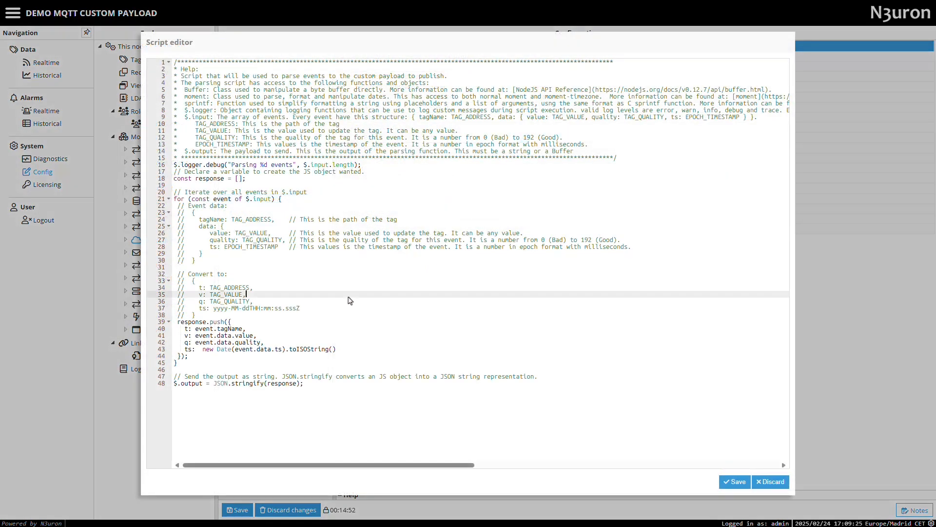
{"action": "key", "text": "ctrl+a"}
{"action": "type", "text": "// Log the input events for debugging purposes $.logger.debug(\"Input events: %j\", $.input);  // Process each event in $.input and transform it into the desired output format const response = $.input.map(event => {    return {     // Format tagName: Remove the first occurrence of \"/\" and replace remaining \"/\" with \".\"     tagName: event.tagName.replace(\"/\", \"\").replace(/\\//g, \".\"),      // Assign the value from the event data     value: event.data.value,      // Determine quality status: GOOD if quality >= 192, otherwise BAD     quality: event.data.quality >= 192       ? `GOOD[${event.data.quality}]`       : `BAD[${event.data.quality}]`,      // Convert timestamp to a human-readable local time format     timestamp: new Date(event.data.ts).toLocaleString()   }; });  // Log the transformed output for debugging purposes $.logger.debug(\"Output: %j\", response);  // Convert the response object to a JSON string and set it as the output $.output = JSON.stringify(response);"}
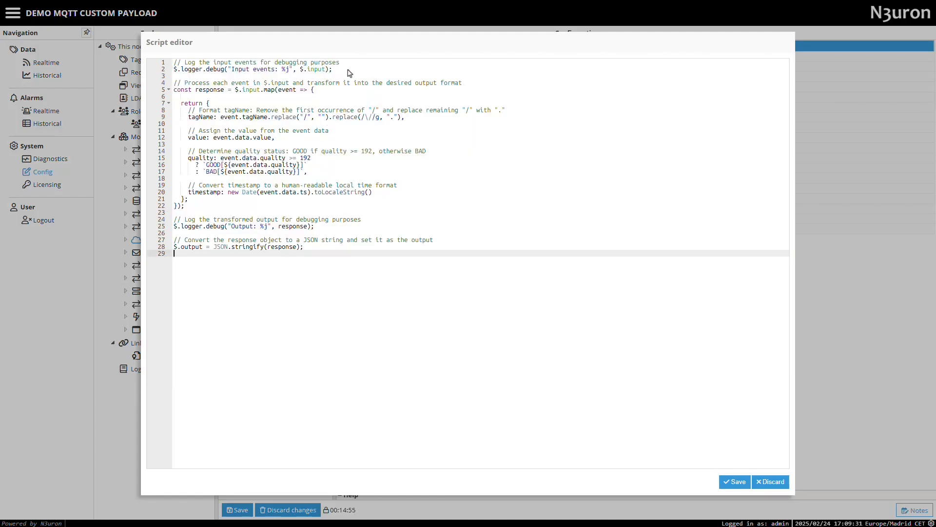
Step: Review the script's input logging, event field mapping, output logging and JSON conversion lines, and save the script
{"action": "left_click_drag", "start_coordinate": [333, 69], "coordinate": [369, 72]}
{"action": "left_click", "coordinate": [173, 63]}
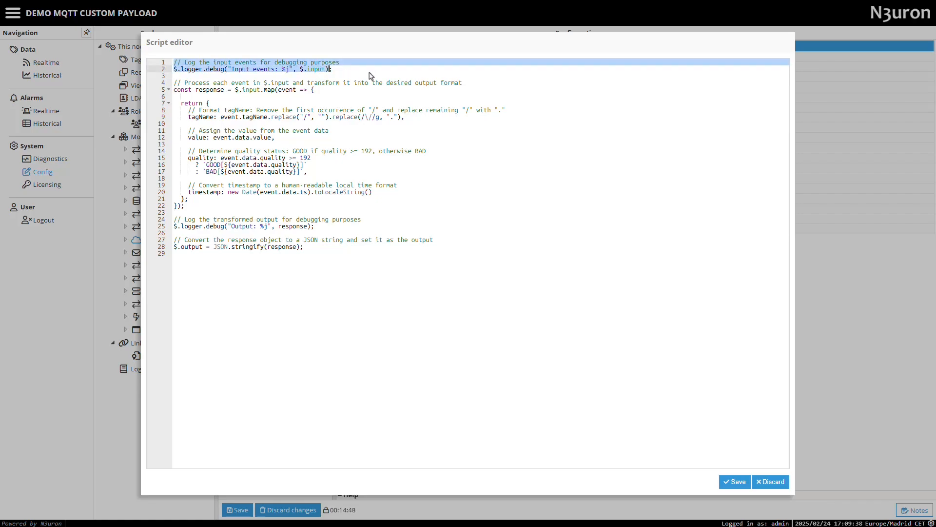
{"action": "left_click_drag", "start_coordinate": [174, 91], "coordinate": [317, 211]}
{"action": "left_click", "coordinate": [308, 179]}
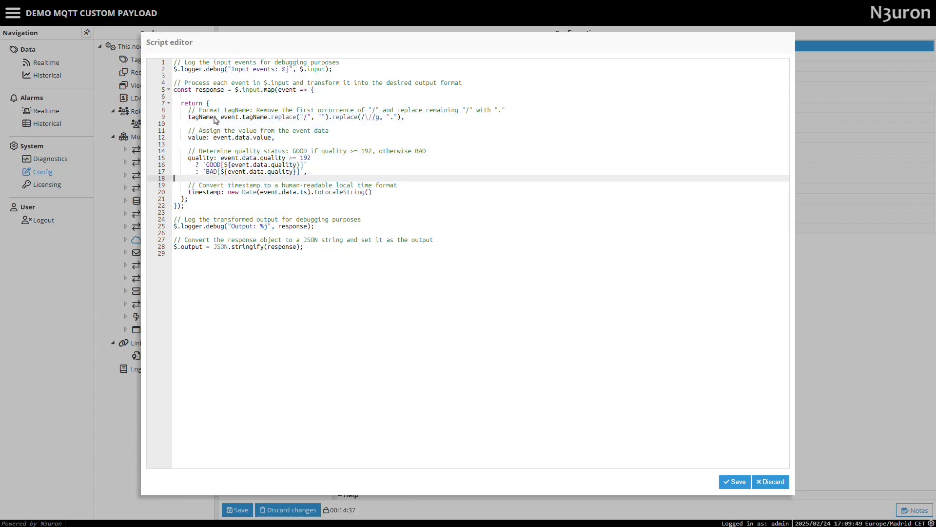
{"action": "left_click_drag", "start_coordinate": [220, 119], "coordinate": [404, 126]}
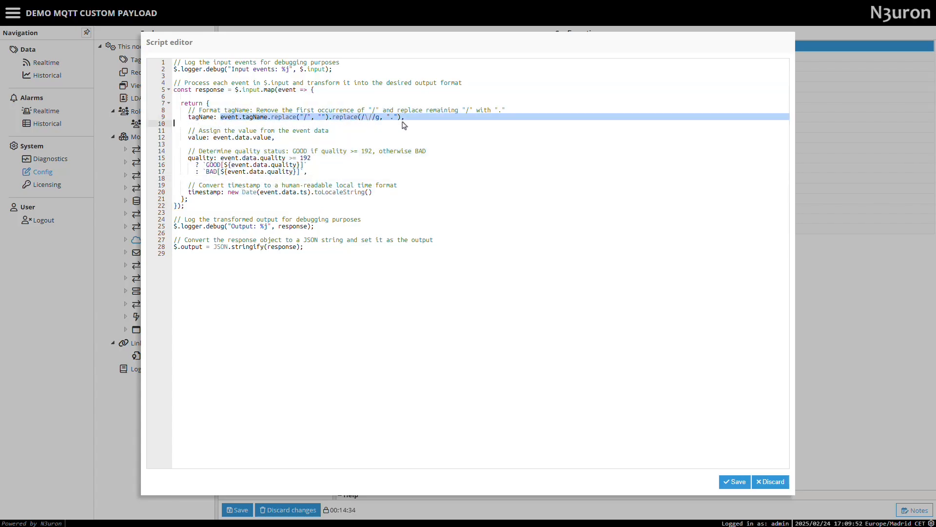
{"action": "left_click", "coordinate": [404, 126]}
{"action": "left_click_drag", "start_coordinate": [187, 137], "coordinate": [294, 143]}
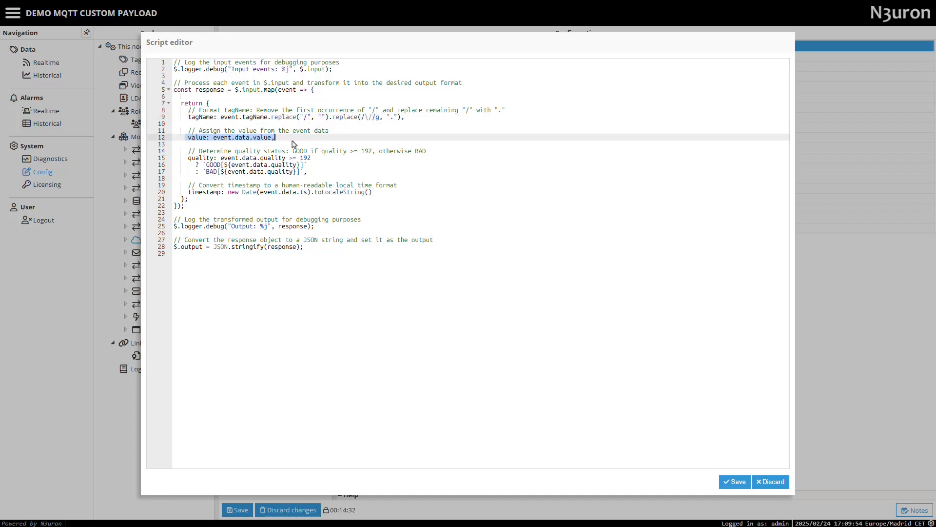
{"action": "left_click_drag", "start_coordinate": [188, 159], "coordinate": [308, 175]}
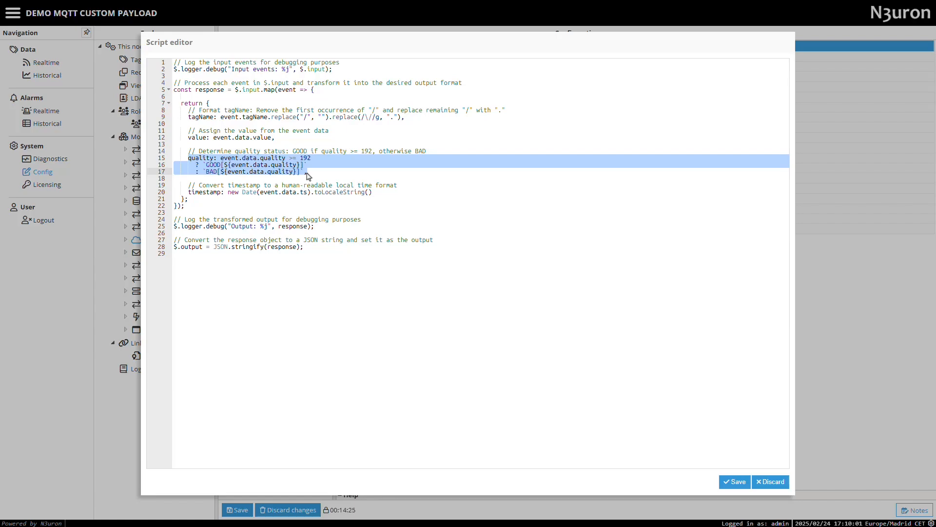
{"action": "left_click_drag", "start_coordinate": [188, 193], "coordinate": [383, 194]}
{"action": "left_click", "coordinate": [378, 194]}
{"action": "left_click", "coordinate": [351, 192]}
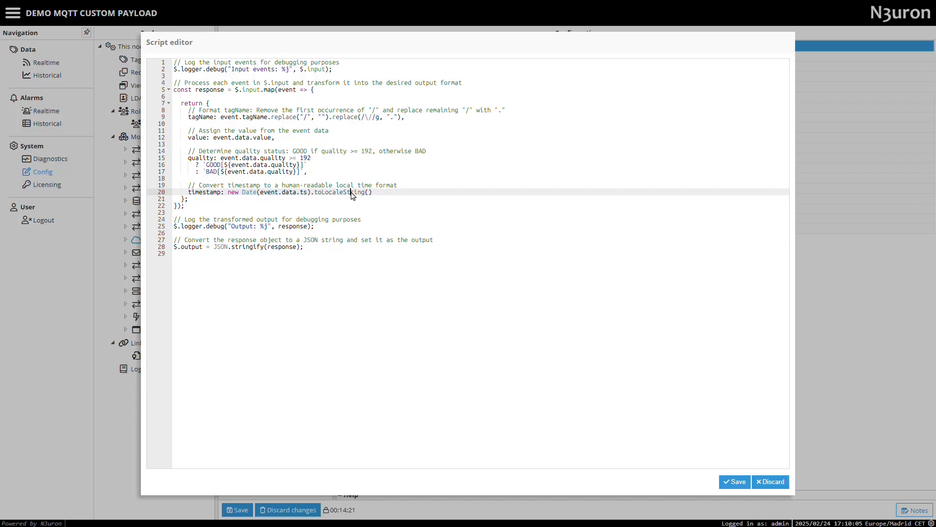
{"action": "double_click", "coordinate": [351, 193]}
{"action": "left_click_drag", "start_coordinate": [315, 227], "coordinate": [157, 222]}
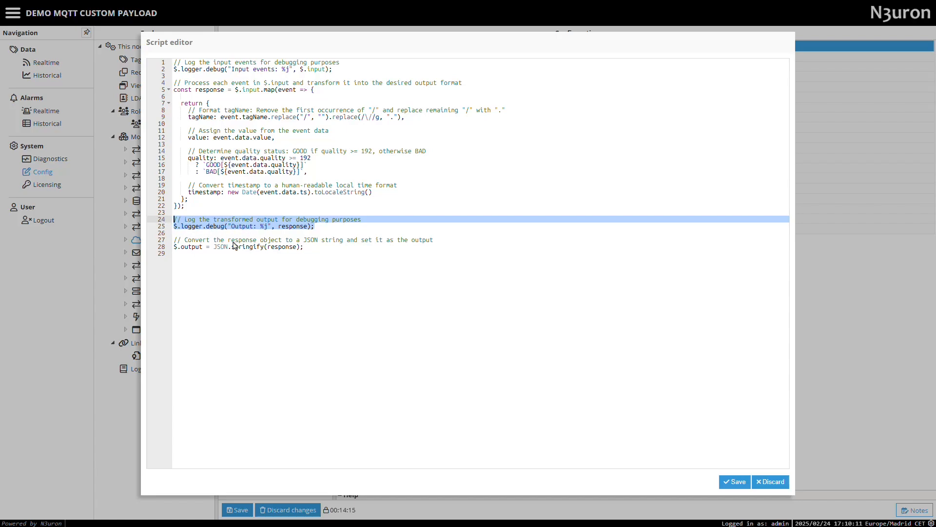
{"action": "left_click_drag", "start_coordinate": [305, 248], "coordinate": [172, 241]}
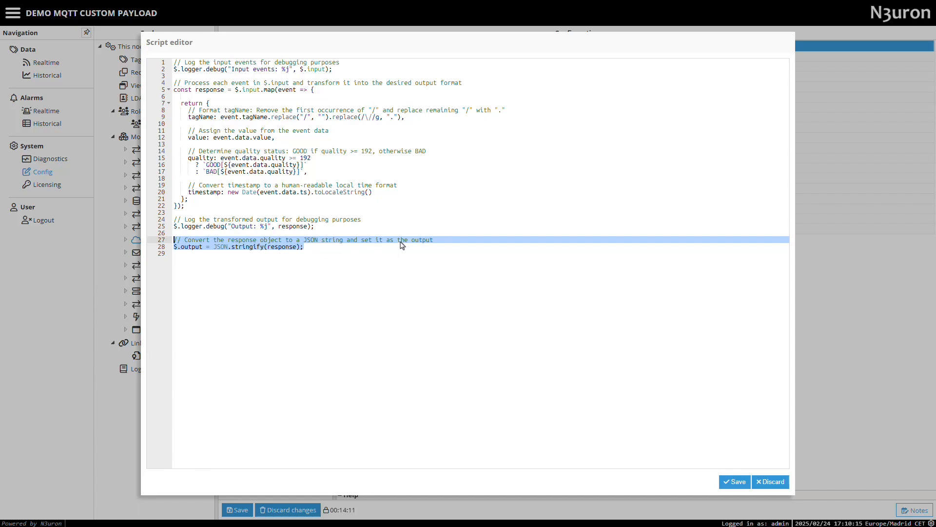
{"action": "left_click", "coordinate": [736, 482]}
Step: Add a tag filter named Filter to the publisher with the root group / as its path, and save the configuration
{"action": "left_click", "coordinate": [434, 230]}
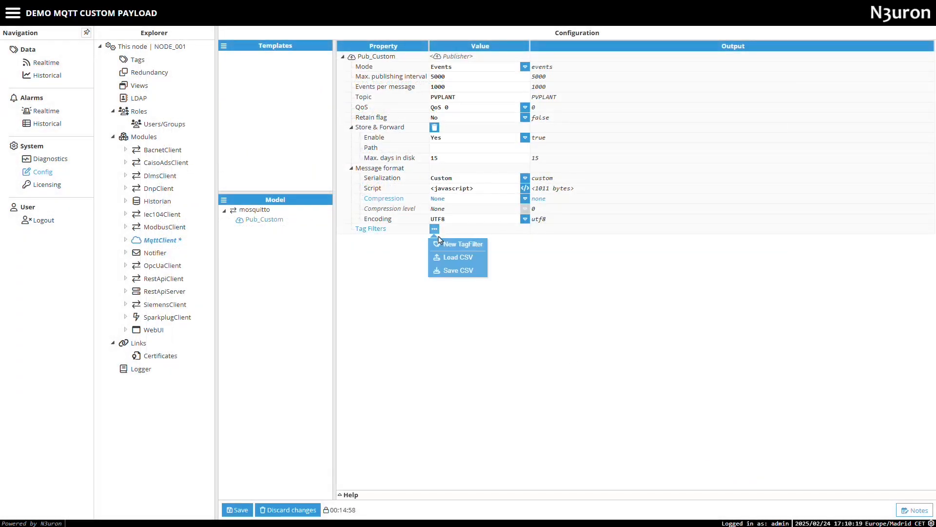
{"action": "left_click", "coordinate": [441, 245]}
{"action": "type", "text": "Filter"}
{"action": "key", "text": "Return"}
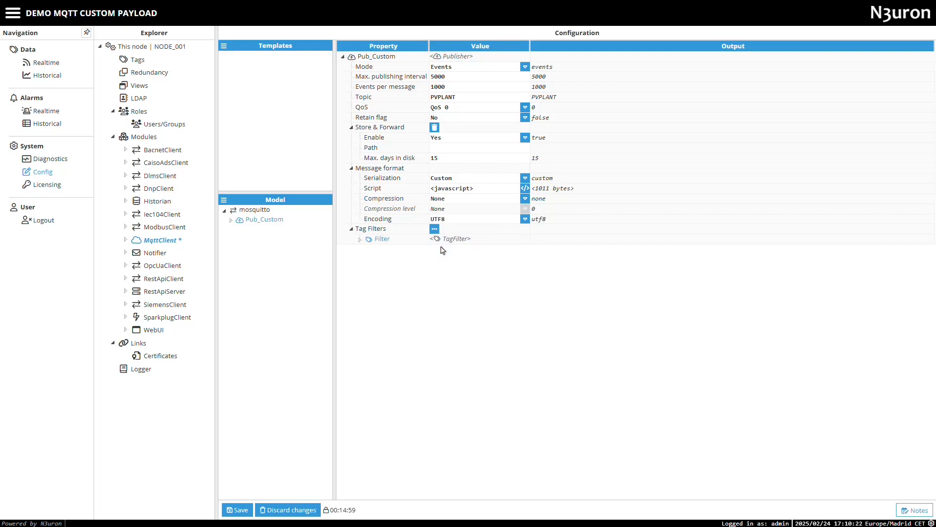
{"action": "left_click", "coordinate": [360, 239]}
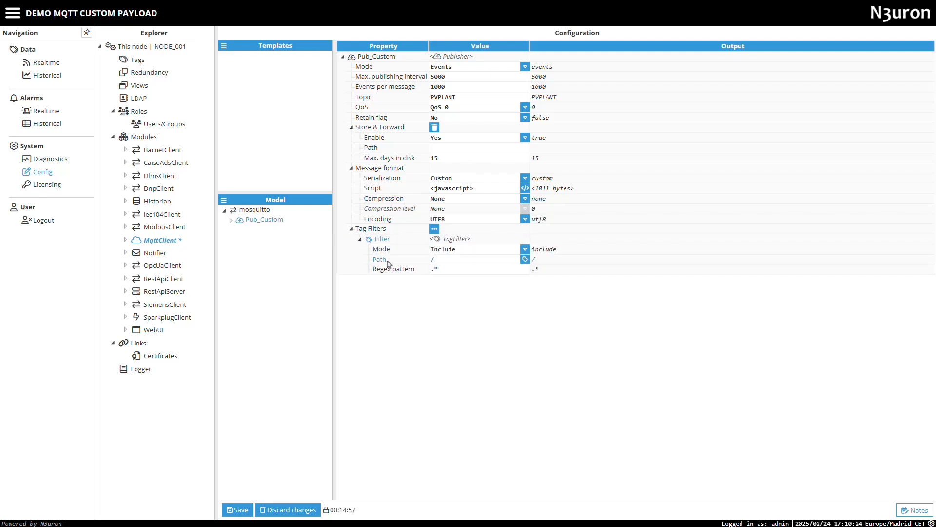
{"action": "left_click", "coordinate": [525, 259]}
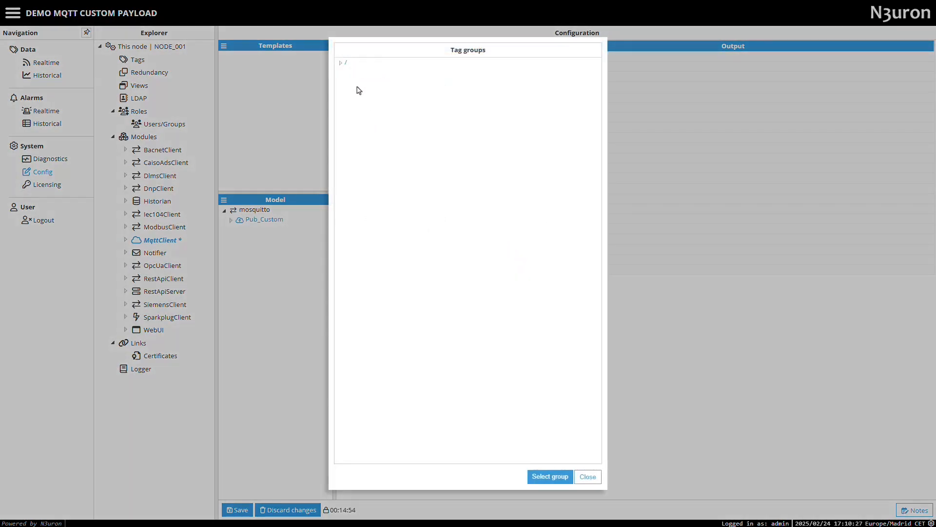
{"action": "left_click", "coordinate": [536, 473]}
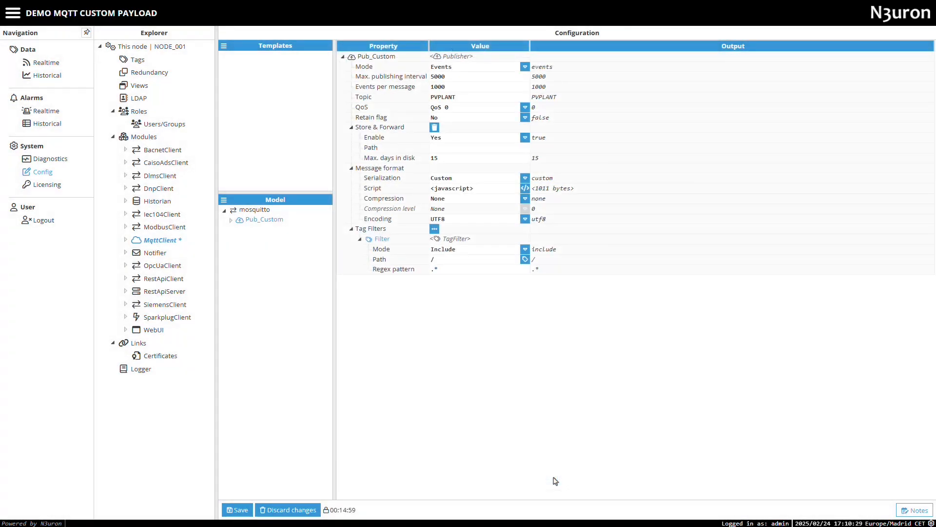
{"action": "left_click", "coordinate": [240, 510]}
{"action": "left_click", "coordinate": [439, 285]}
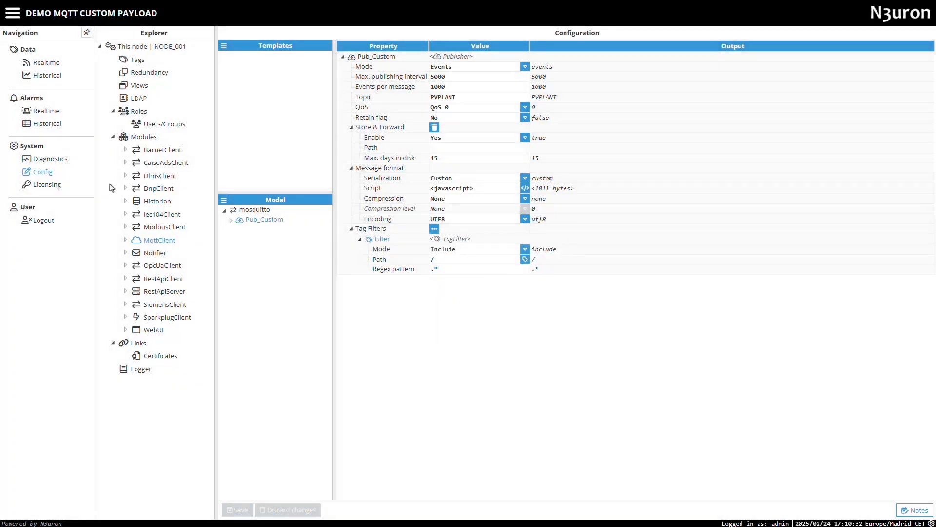
Step: Open the realtime logs in Diagnostics and apply MqttClient as the only module to log
{"action": "left_click", "coordinate": [58, 160]}
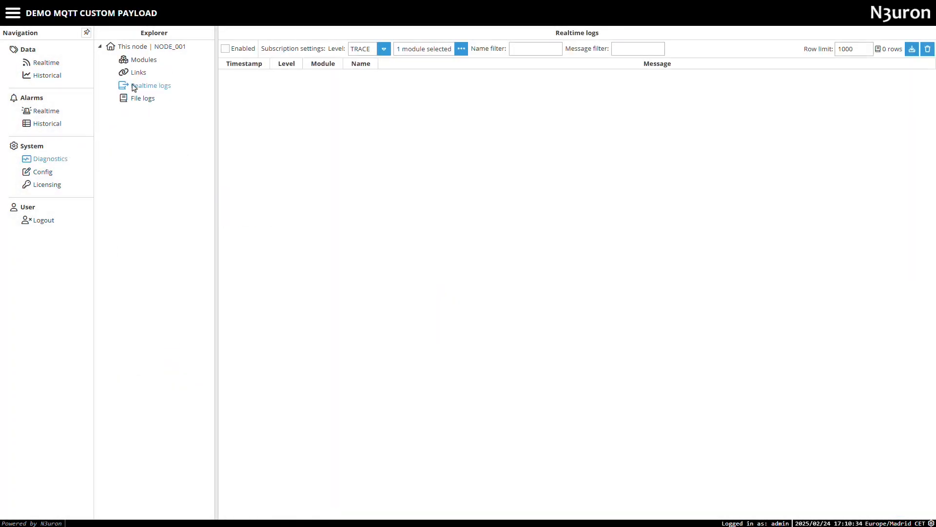
{"action": "left_click", "coordinate": [460, 49]}
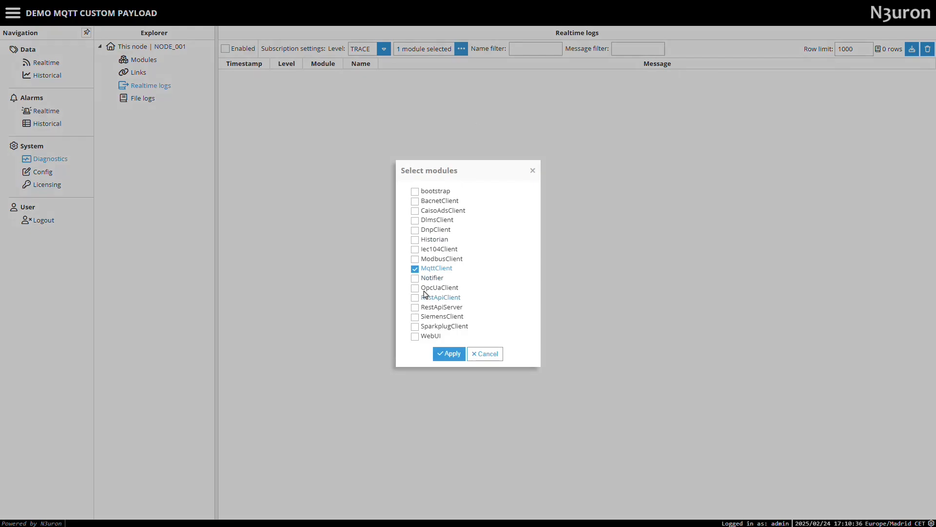
{"action": "left_click", "coordinate": [449, 353]}
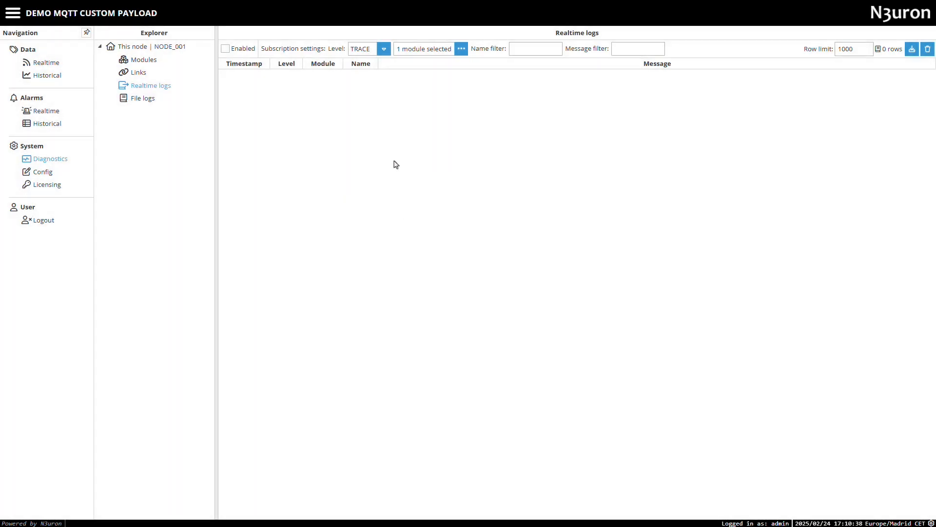
Step: Enable the MqttClient realtime log subscription at DEBUG level and switch its level to TRACE
{"action": "left_click", "coordinate": [384, 49]}
{"action": "left_click", "coordinate": [364, 73]}
{"action": "left_click", "coordinate": [225, 48]}
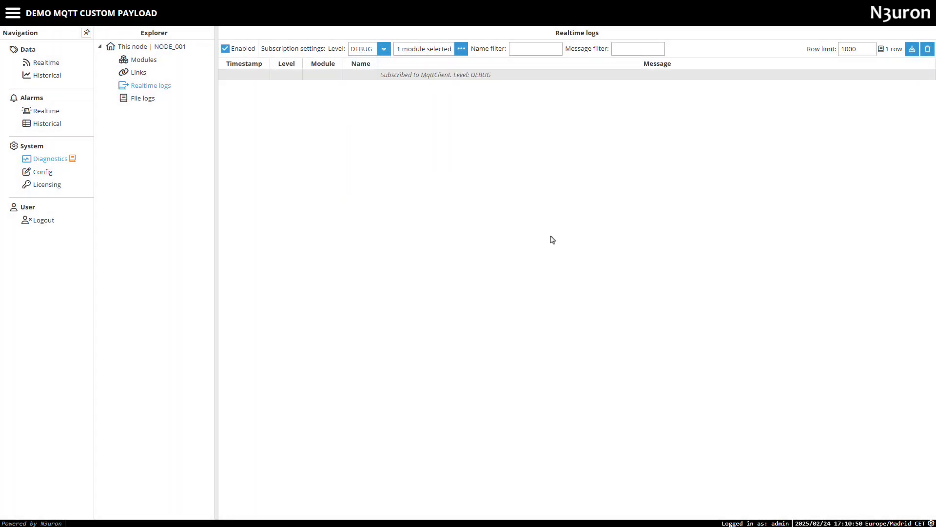
{"action": "left_click", "coordinate": [384, 49]}
{"action": "left_click", "coordinate": [376, 63]}
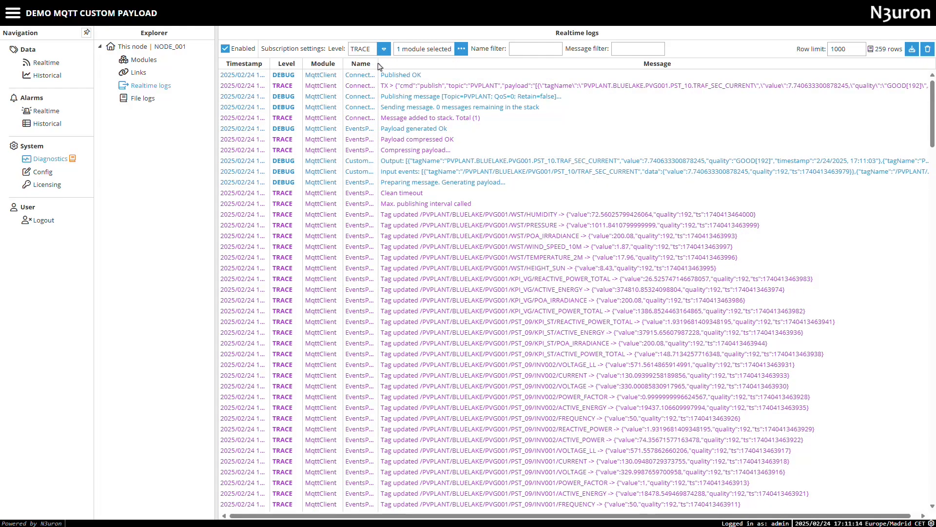
Step: Widen the log's Name column and disable the subscription to look through the captured MqttClient entries
{"action": "left_click_drag", "start_coordinate": [378, 63], "coordinate": [417, 66]}
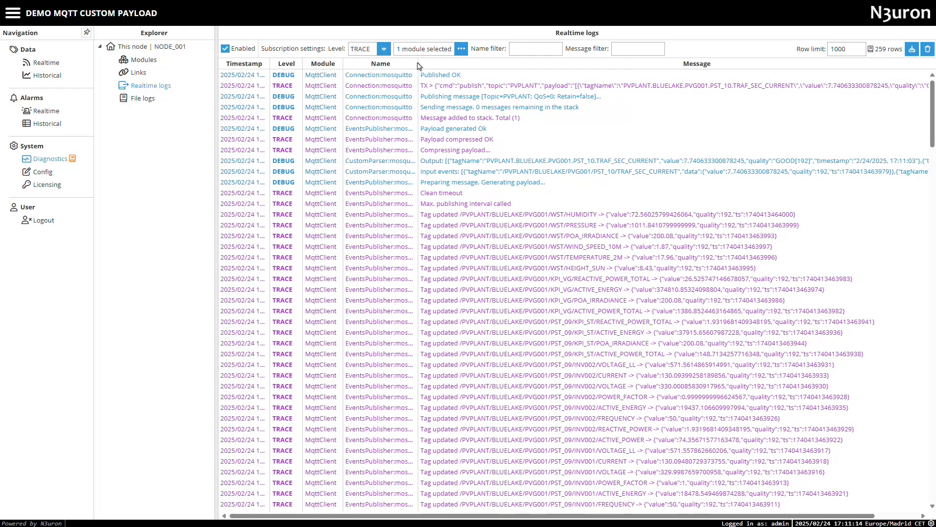
{"action": "left_click", "coordinate": [225, 49]}
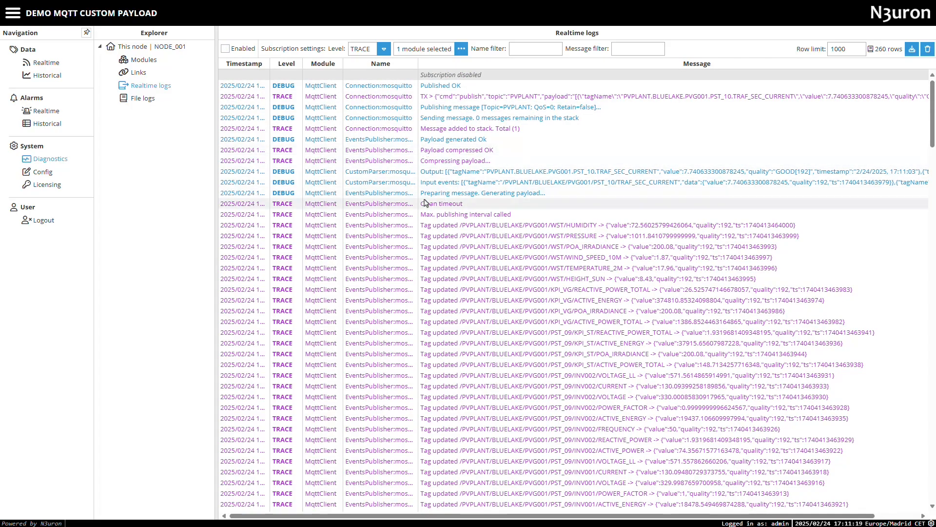
{"action": "scroll", "coordinate": [483, 355], "scroll_direction": "down", "scroll_amount": 20}
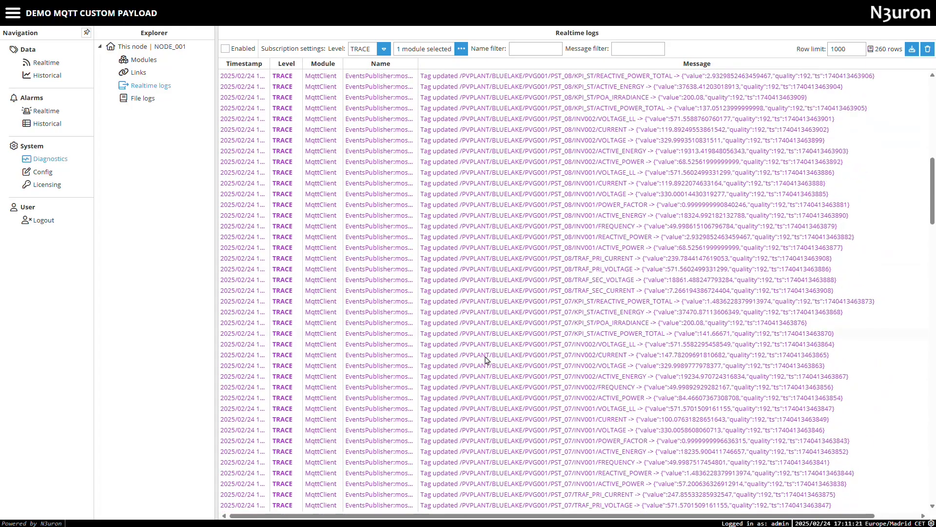
{"action": "scroll", "coordinate": [485, 360], "scroll_direction": "up", "scroll_amount": 20}
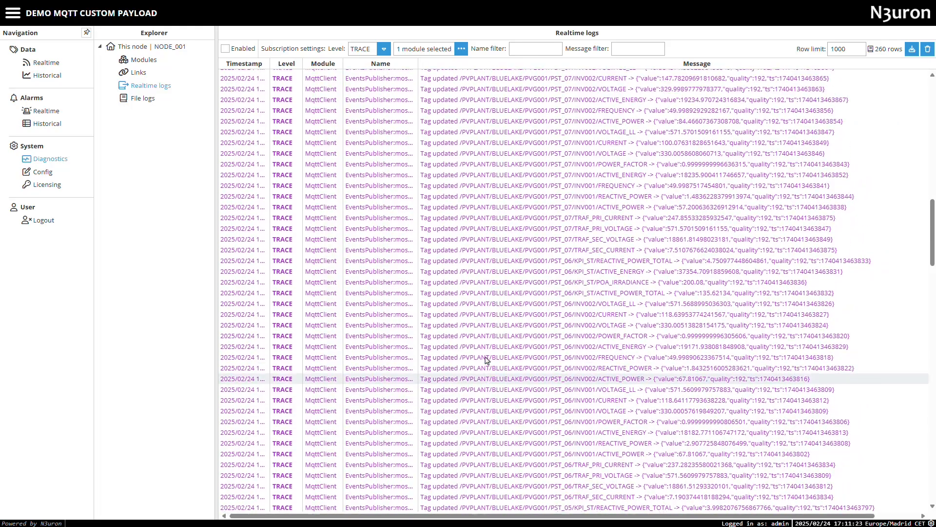
{"action": "scroll", "coordinate": [485, 360], "scroll_direction": "up", "scroll_amount": 5}
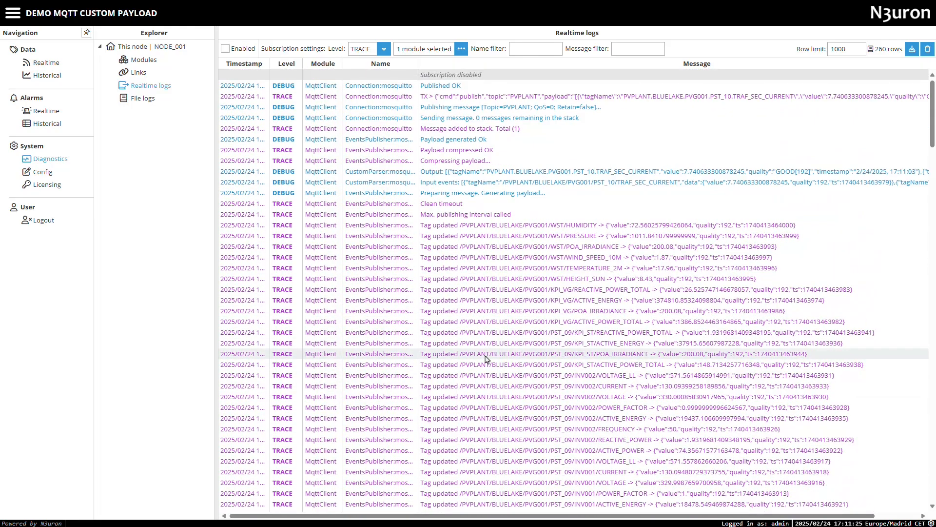
Step: View the full CustomParser Output log message, check its value, quality and timestamp fields, and close it
{"action": "right_click", "coordinate": [584, 173]}
{"action": "left_click", "coordinate": [598, 193]}
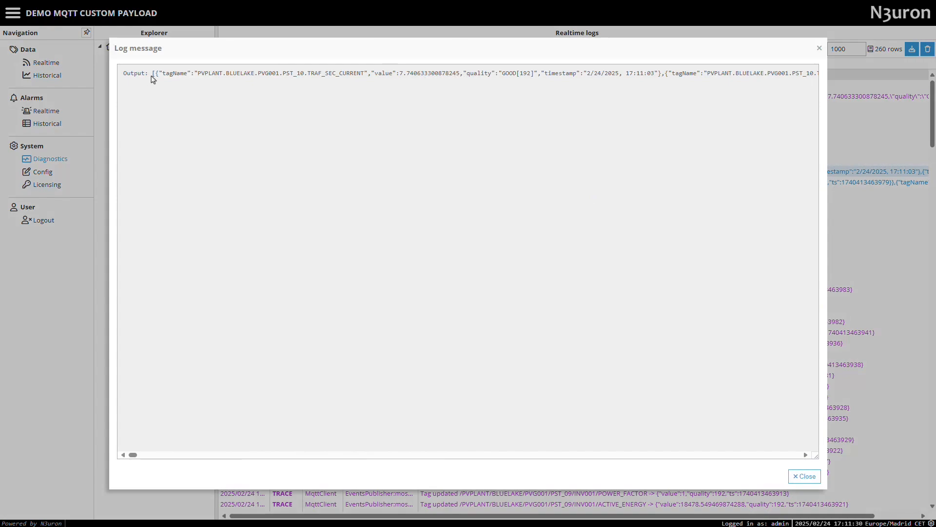
{"action": "left_click_drag", "start_coordinate": [324, 79], "coordinate": [664, 72]}
{"action": "left_click", "coordinate": [407, 85]}
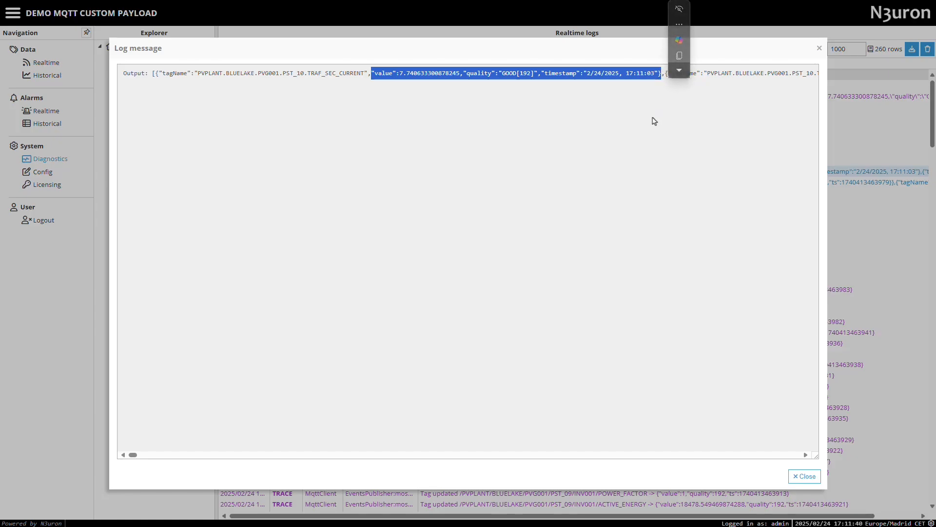
{"action": "scroll", "coordinate": [653, 122], "scroll_direction": "right", "scroll_amount": 8}
{"action": "left_click", "coordinate": [803, 476]}
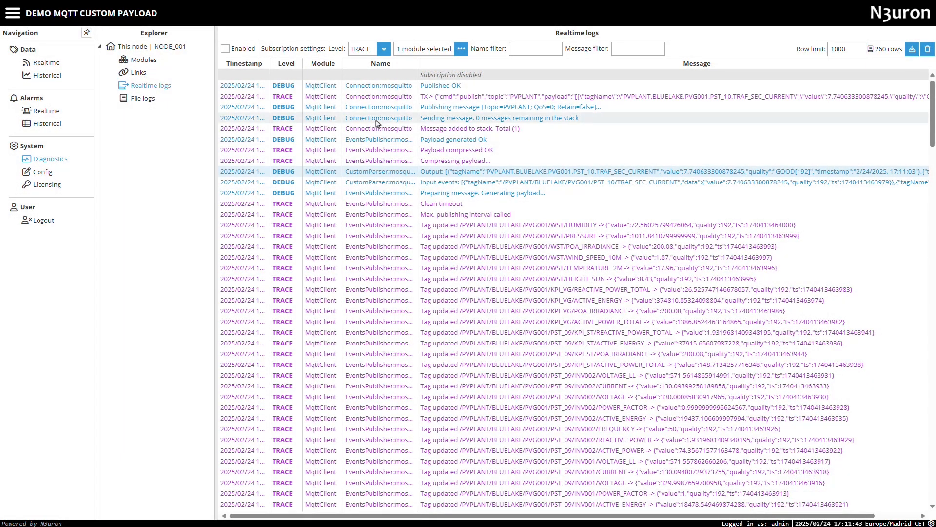
Step: Show the realtime tag data and switch to MQTT Explorer to inspect the payload published under the PVPLANT topic
{"action": "left_click", "coordinate": [46, 62]}
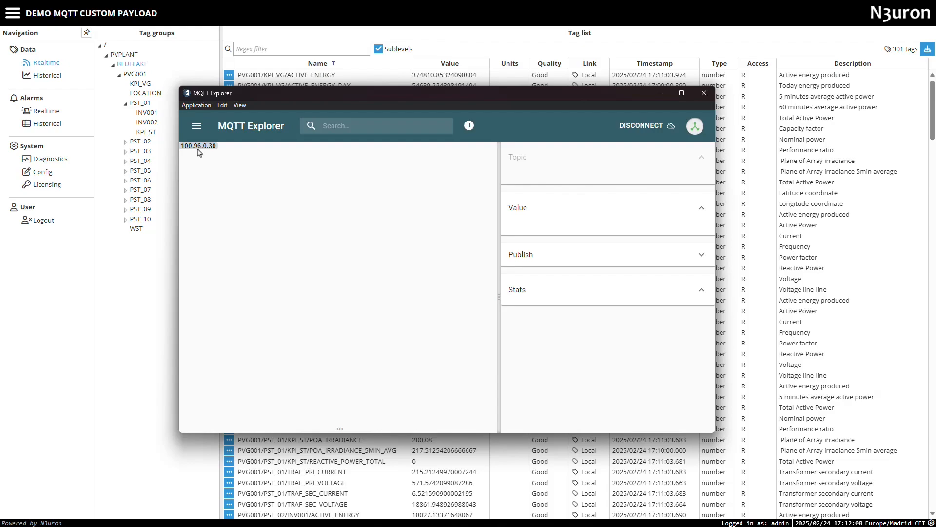
{"action": "left_click", "coordinate": [200, 154]}
{"action": "left_click_drag", "start_coordinate": [514, 286], "coordinate": [638, 280]}
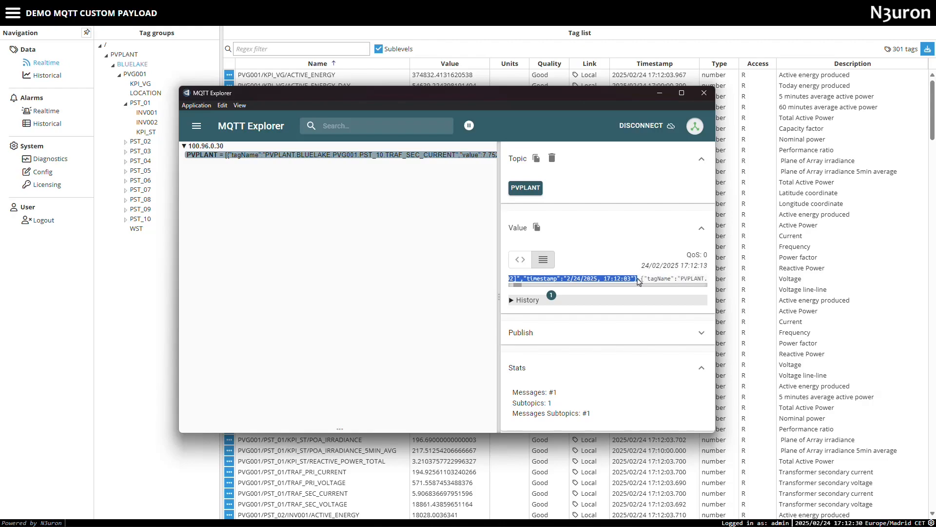
{"action": "left_click_drag", "start_coordinate": [516, 285], "coordinate": [514, 284]}
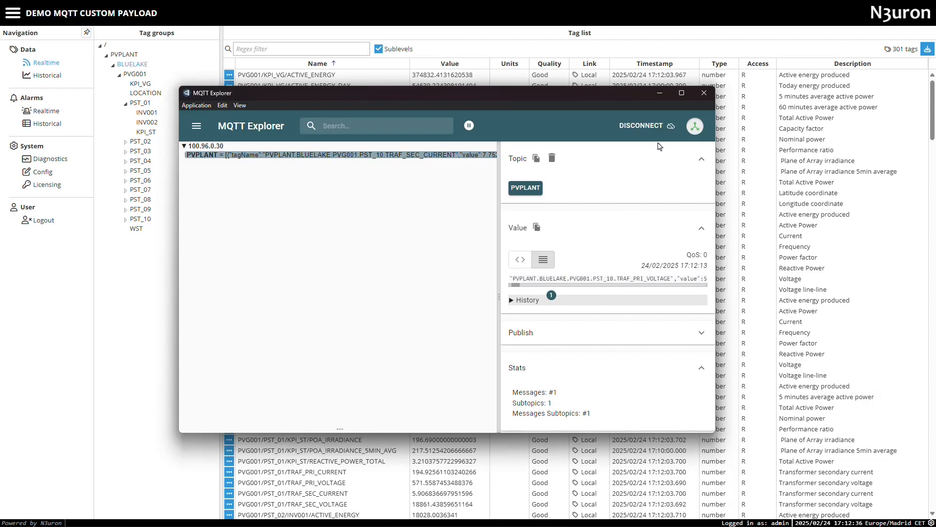